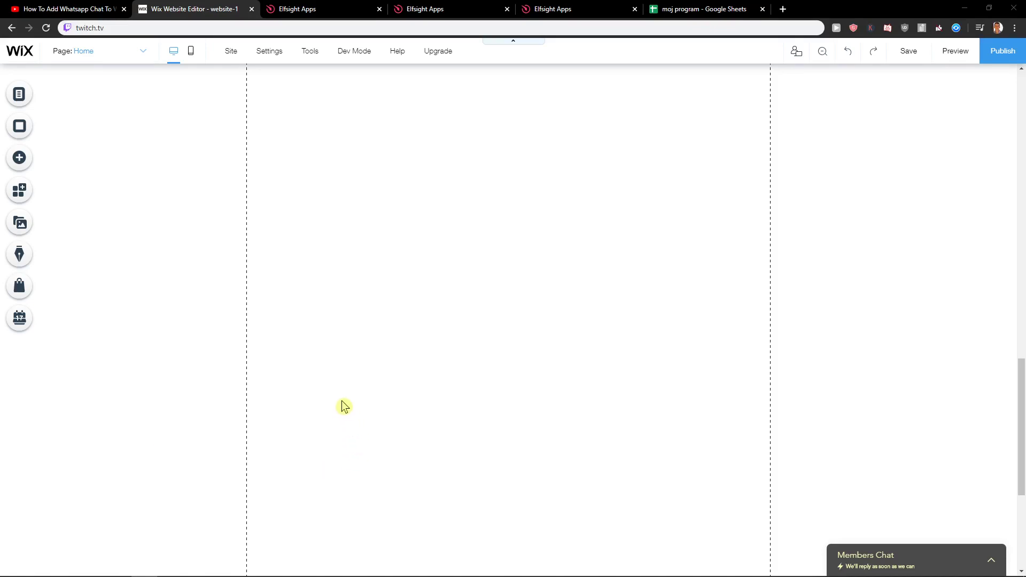
{"action": "scroll", "coordinate": [341, 406], "scroll_direction": "up", "scroll_amount": 3}
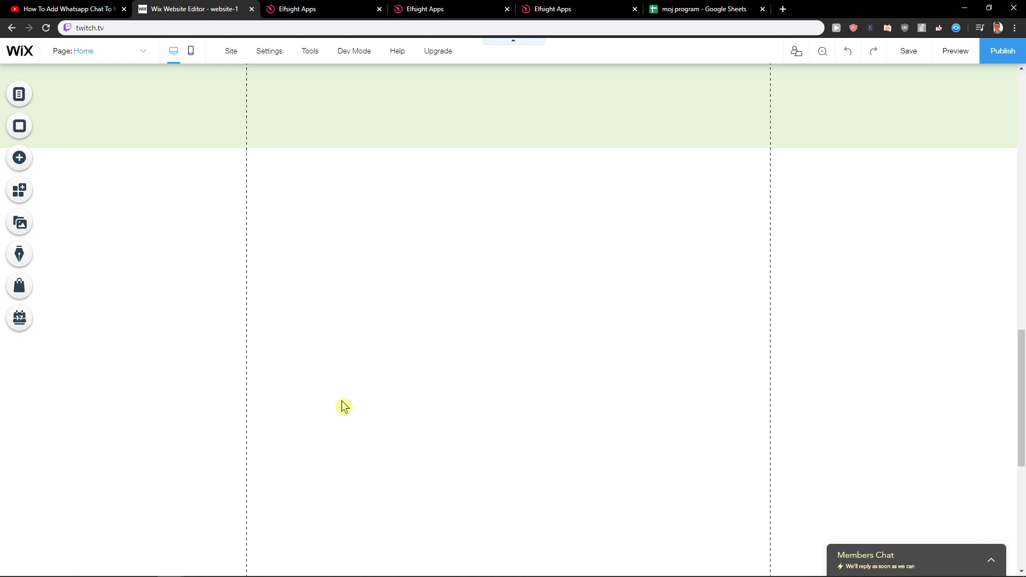
Switch to the YouTube video tab to reach its Elfsight link.
{"action": "left_click", "coordinate": [77, 9]}
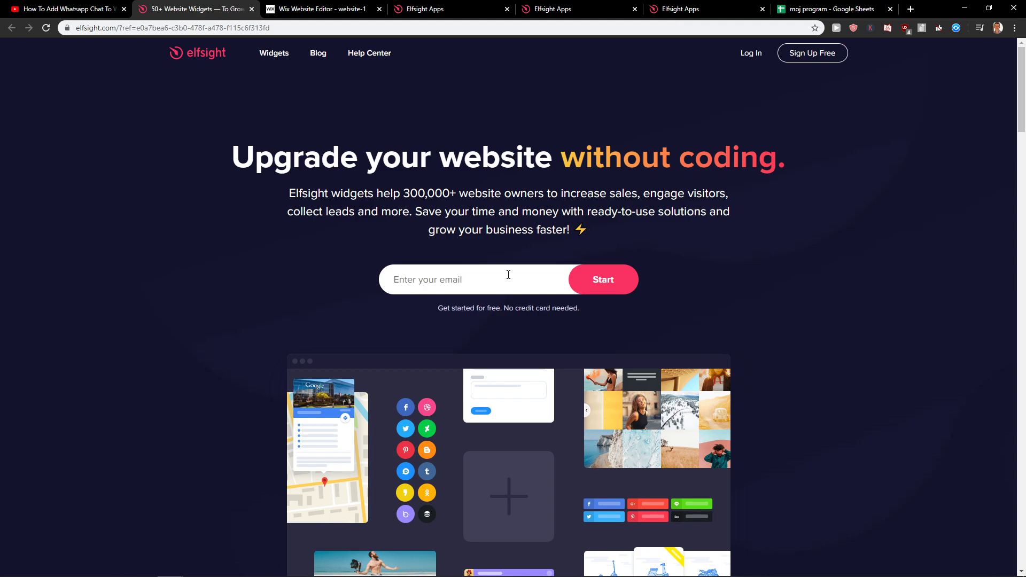
Log in to Elfsight, search 'aliexpress', and create an AliExpress Reviews widget.
{"action": "left_click", "coordinate": [801, 53]}
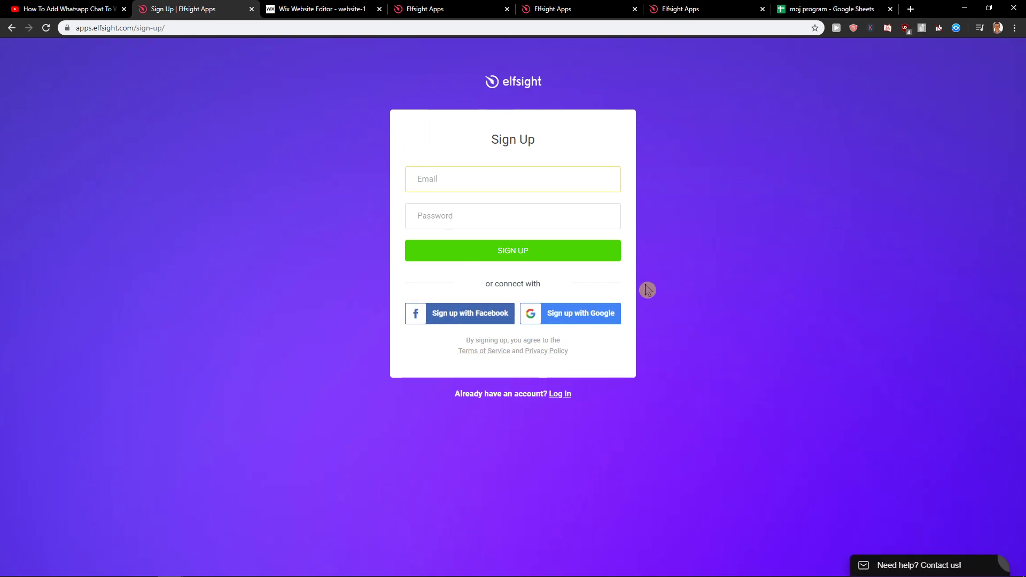
{"action": "left_click", "coordinate": [12, 28]}
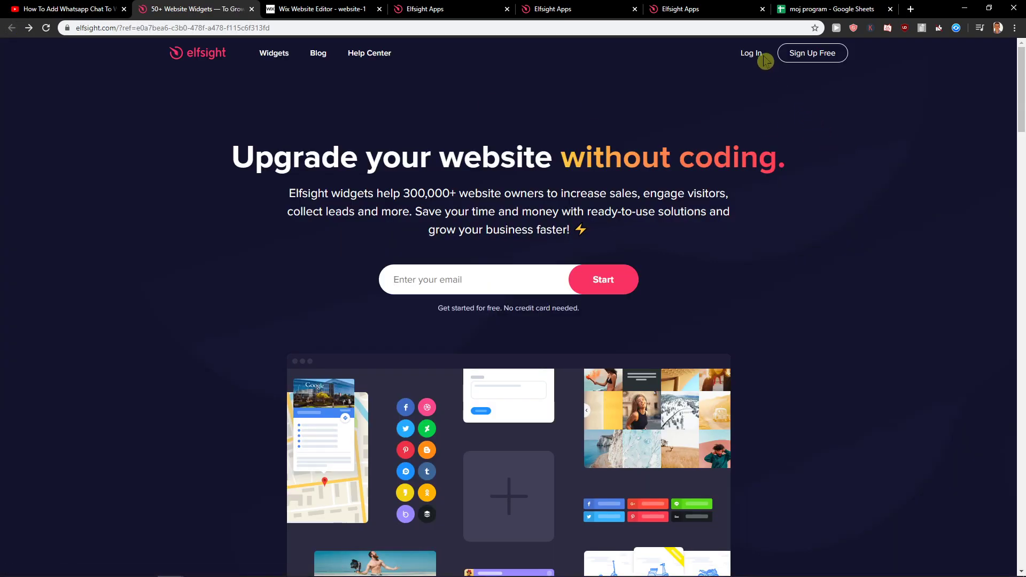
{"action": "left_click", "coordinate": [753, 53]}
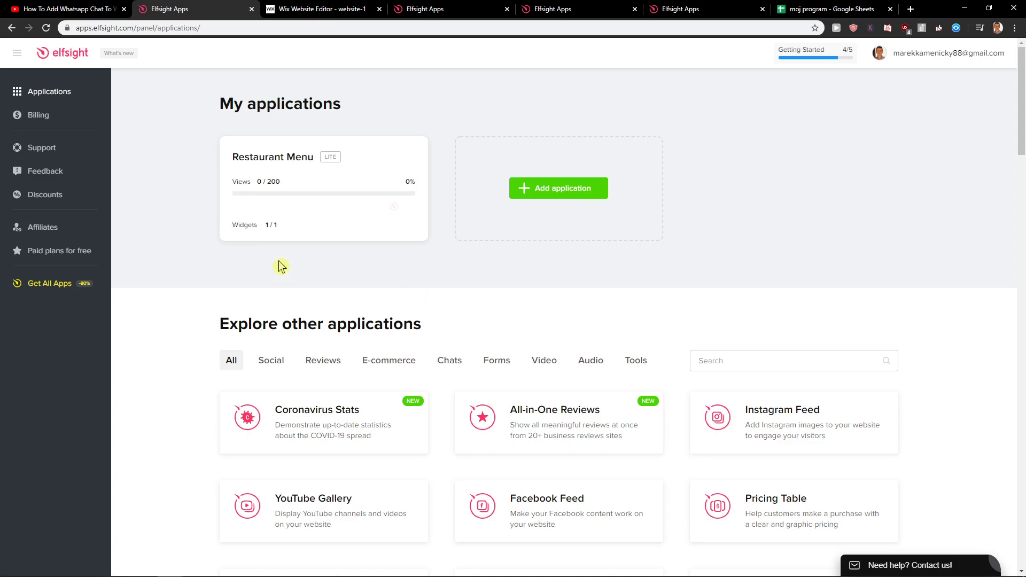
{"action": "left_click", "coordinate": [802, 363]}
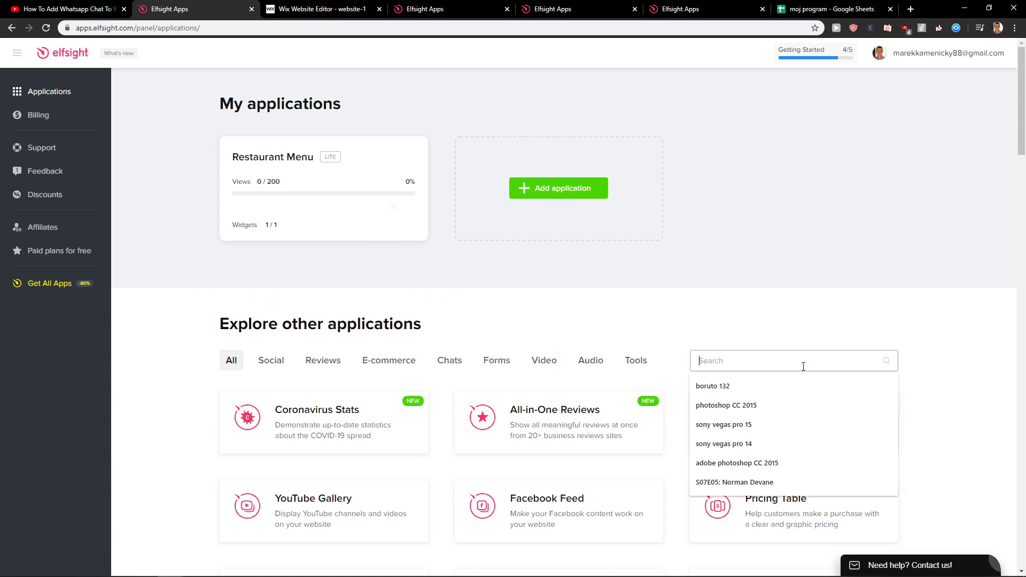
{"action": "type", "text": "aliexpress"}
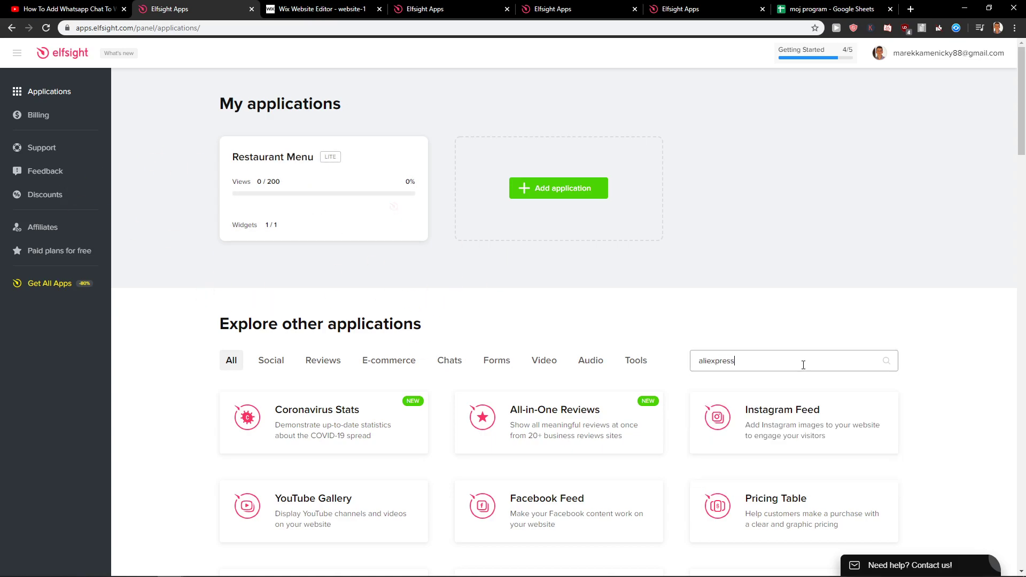
{"action": "scroll", "coordinate": [561, 320], "scroll_direction": "down", "scroll_amount": 2}
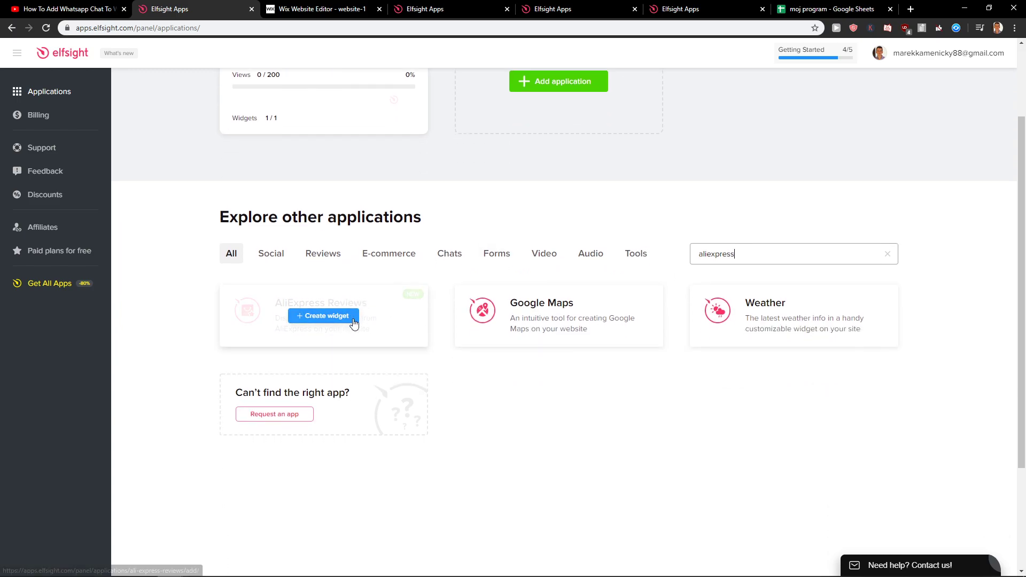
{"action": "left_click", "coordinate": [354, 322]}
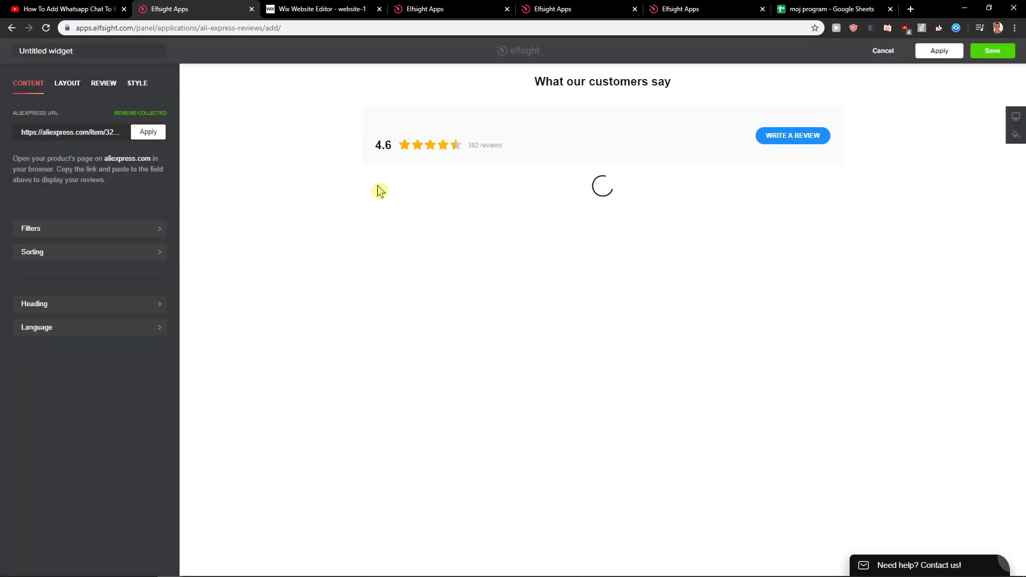
{"action": "scroll", "coordinate": [505, 249], "scroll_direction": "down", "scroll_amount": 2}
{"action": "scroll", "coordinate": [479, 265], "scroll_direction": "down", "scroll_amount": 3}
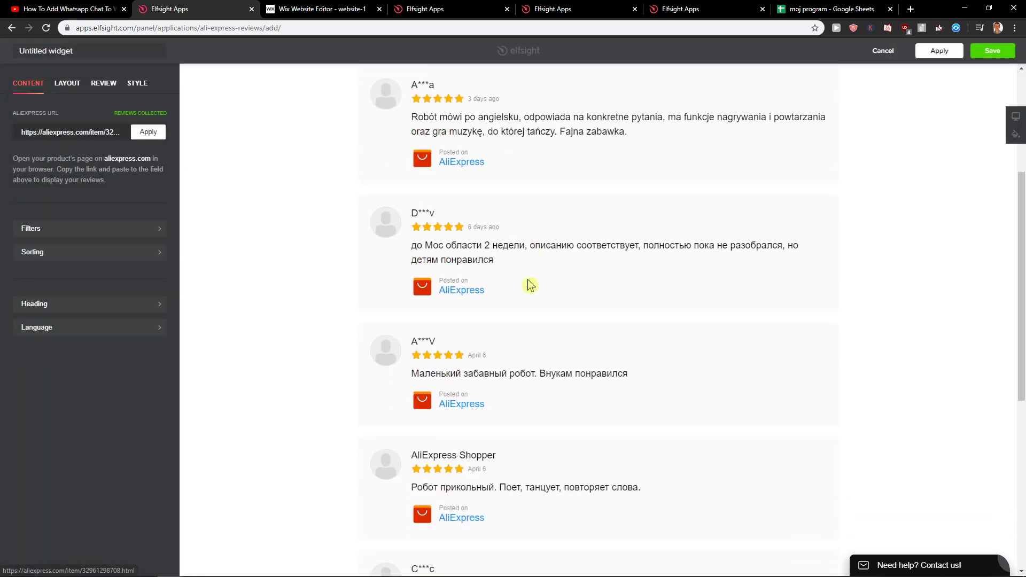
{"action": "scroll", "coordinate": [480, 265], "scroll_direction": "down", "scroll_amount": 2}
{"action": "scroll", "coordinate": [479, 265], "scroll_direction": "up", "scroll_amount": 2}
{"action": "scroll", "coordinate": [480, 264], "scroll_direction": "up", "scroll_amount": 3}
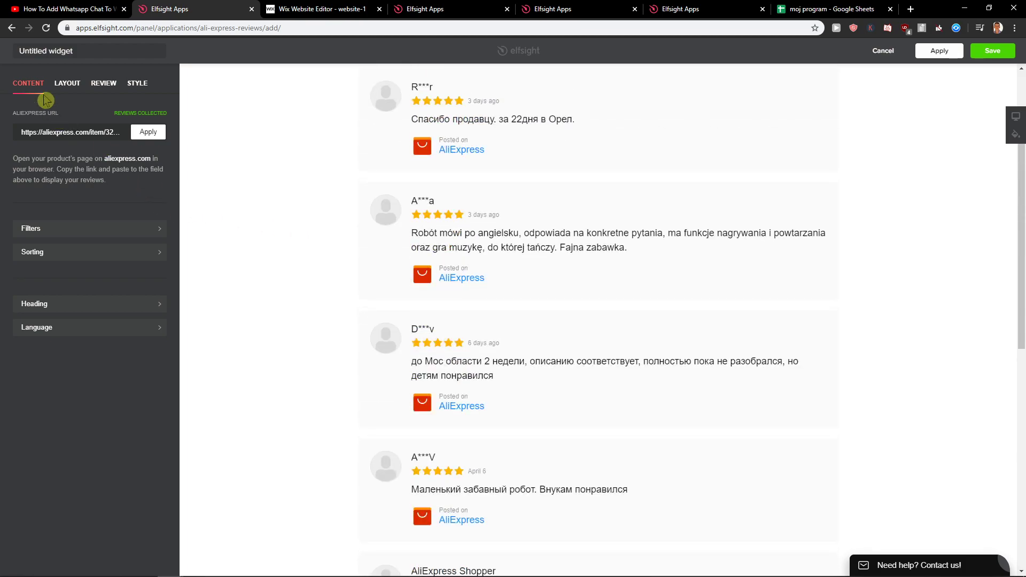
Check the Header settings under the widget's Layout section.
{"action": "left_click", "coordinate": [67, 83]}
{"action": "left_click", "coordinate": [72, 123]}
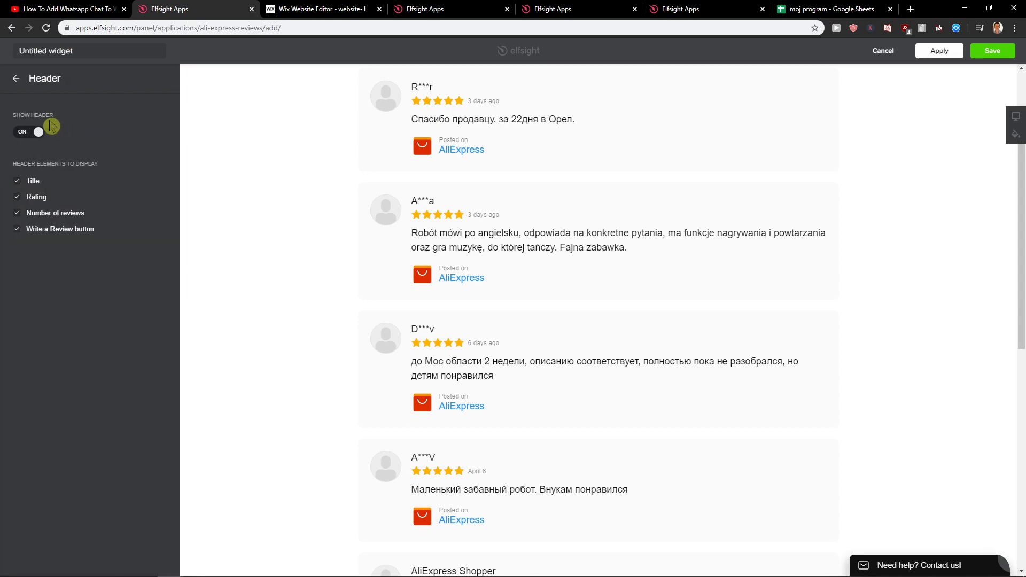
{"action": "left_click", "coordinate": [17, 78]}
Try Masonry and Grid review layouts, keep List, and view the Review and Style settings.
{"action": "left_click", "coordinate": [173, 271]}
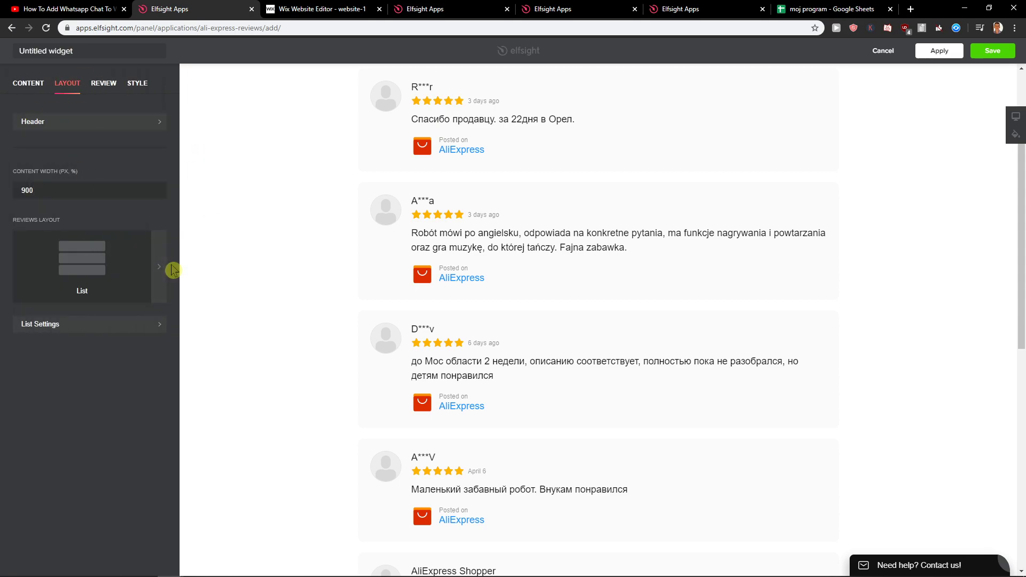
{"action": "left_click", "coordinate": [89, 224]}
{"action": "left_click", "coordinate": [89, 305]}
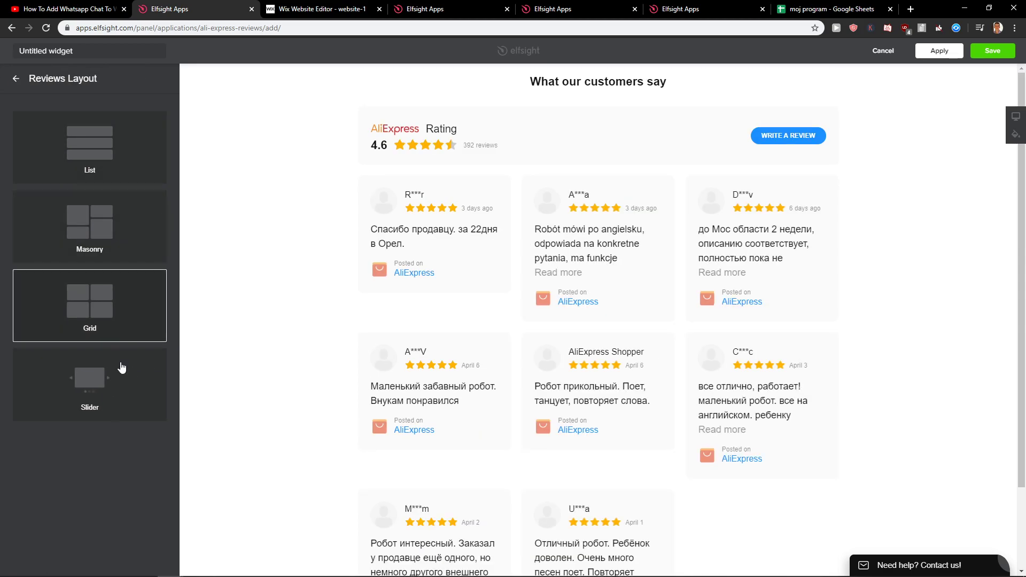
{"action": "left_click", "coordinate": [112, 168]}
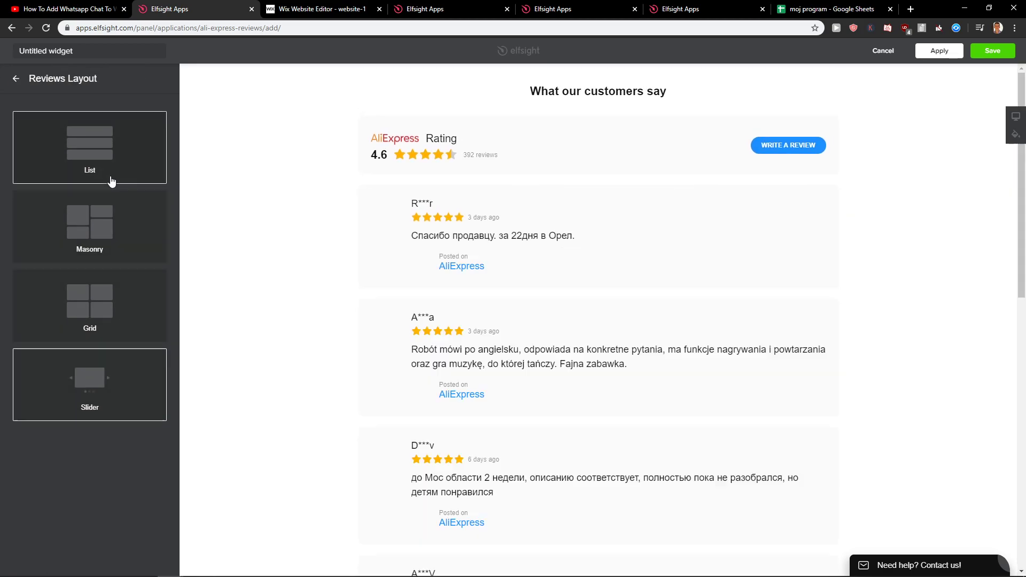
{"action": "left_click", "coordinate": [22, 83]}
{"action": "left_click", "coordinate": [103, 83]}
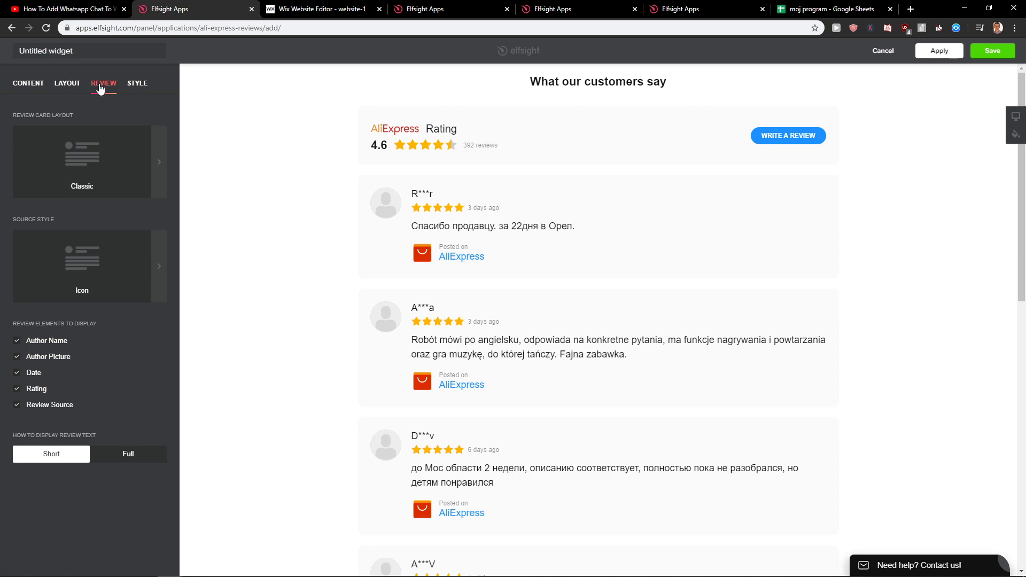
{"action": "left_click", "coordinate": [137, 82]}
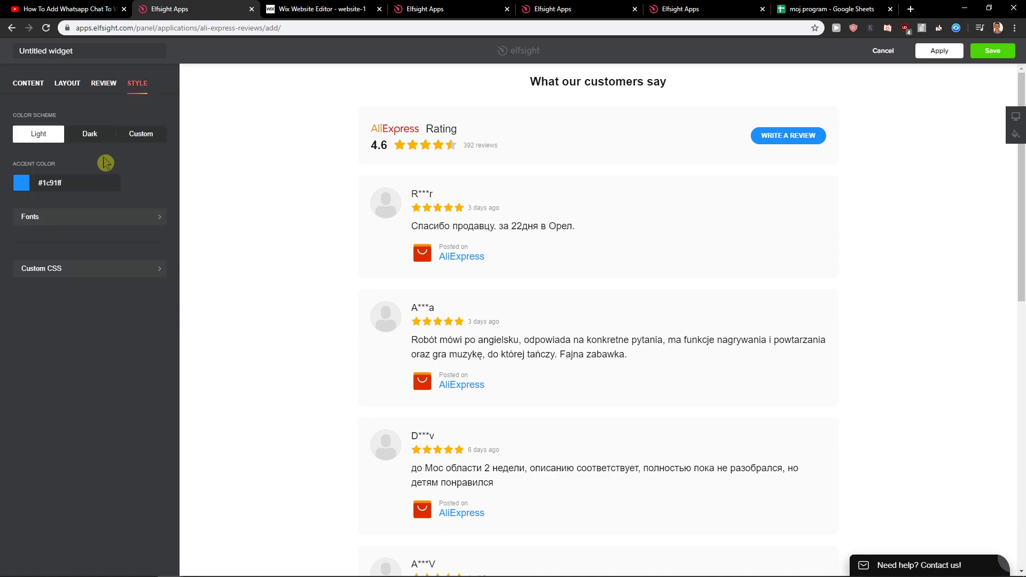
{"action": "scroll", "coordinate": [492, 251], "scroll_direction": "down", "scroll_amount": 3}
{"action": "scroll", "coordinate": [491, 251], "scroll_direction": "down", "scroll_amount": 5}
{"action": "scroll", "coordinate": [902, 482], "scroll_direction": "up", "scroll_amount": 10}
Save the widget, compare All Apps Pack pricing, and select the free Lite plan.
{"action": "left_click", "coordinate": [1000, 52]}
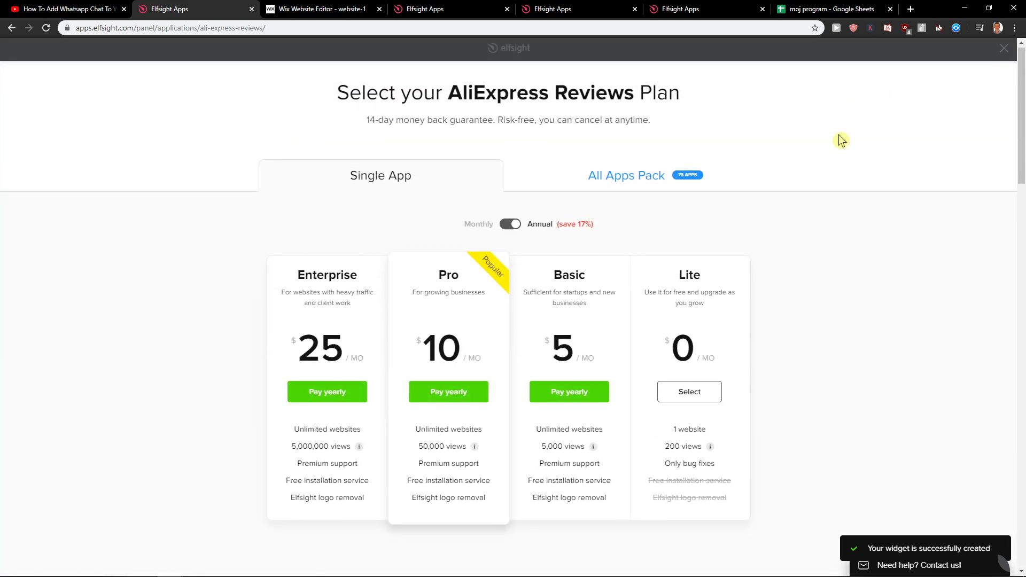
{"action": "scroll", "coordinate": [866, 95], "scroll_direction": "down", "scroll_amount": 1}
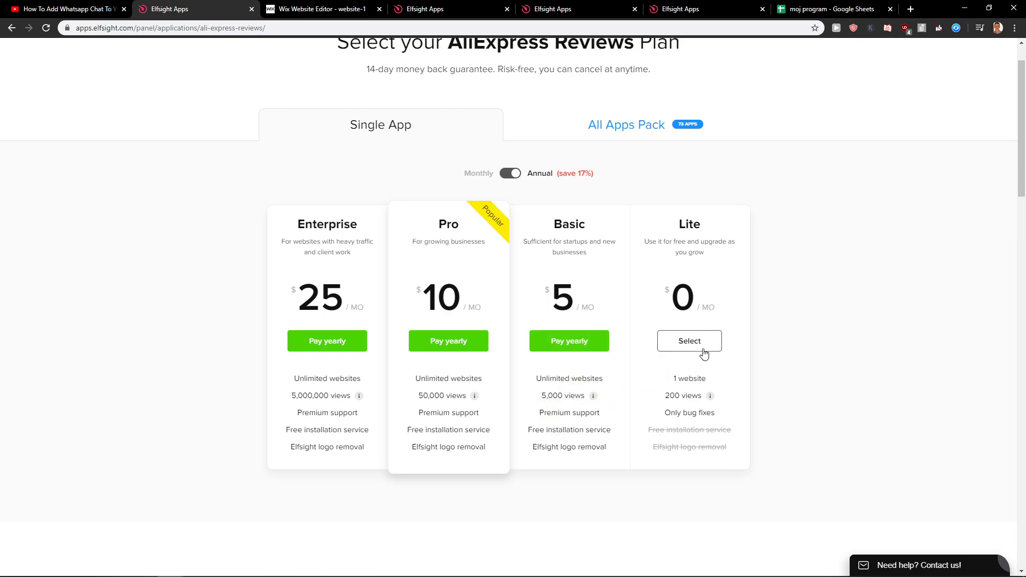
{"action": "left_click", "coordinate": [641, 128]}
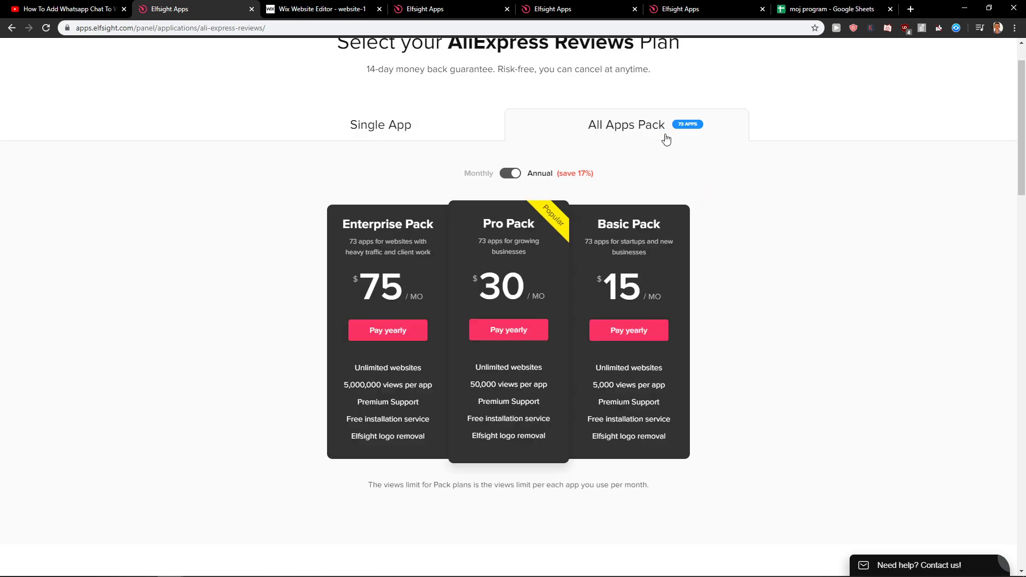
{"action": "left_click", "coordinate": [451, 122]}
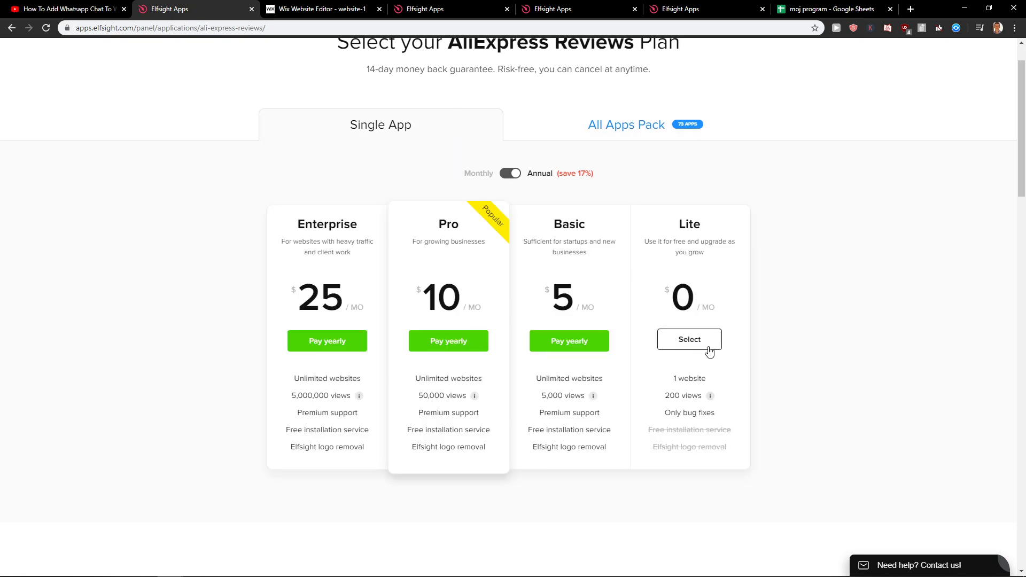
{"action": "left_click", "coordinate": [690, 339]}
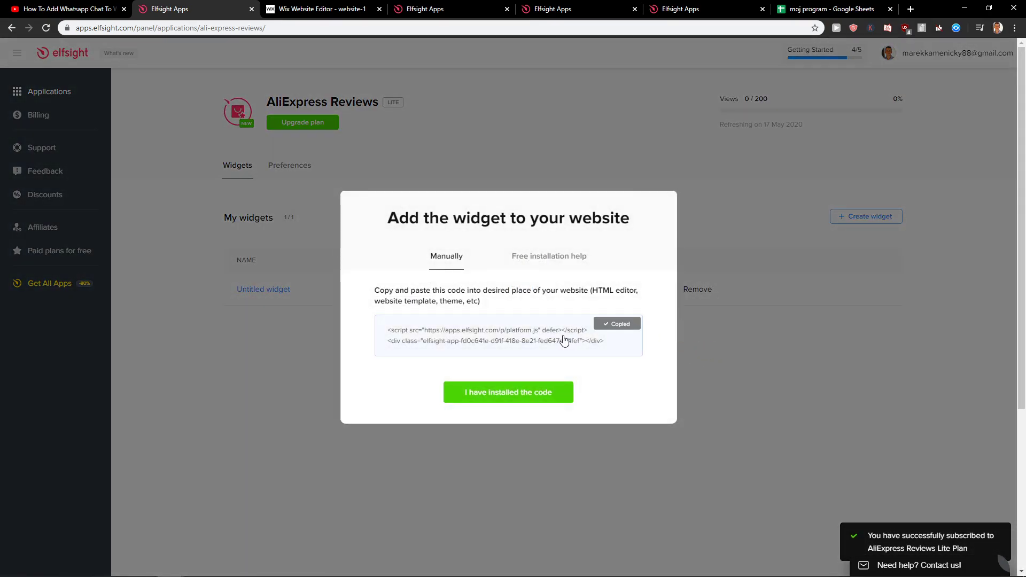
{"action": "left_click", "coordinate": [53, 8]}
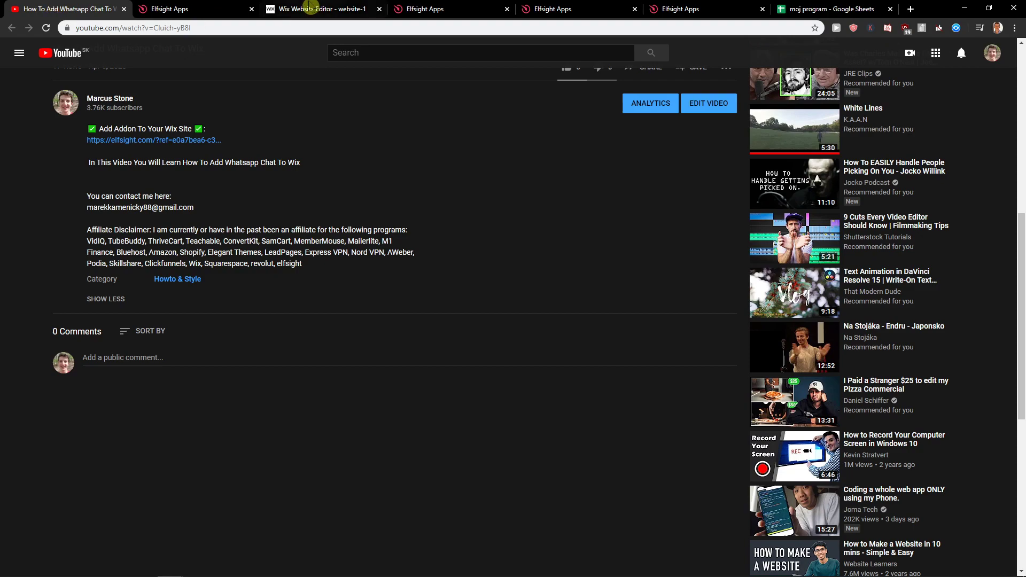
Add an HTML iframe element to the Wix home page.
{"action": "left_click", "coordinate": [193, 8]}
{"action": "left_click", "coordinate": [19, 158]}
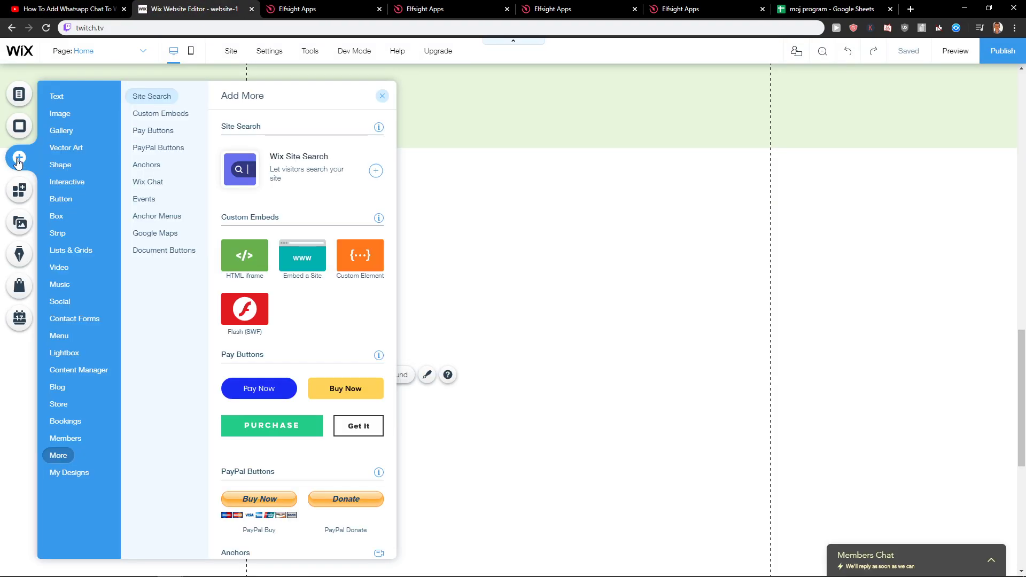
{"action": "left_click", "coordinate": [244, 259]}
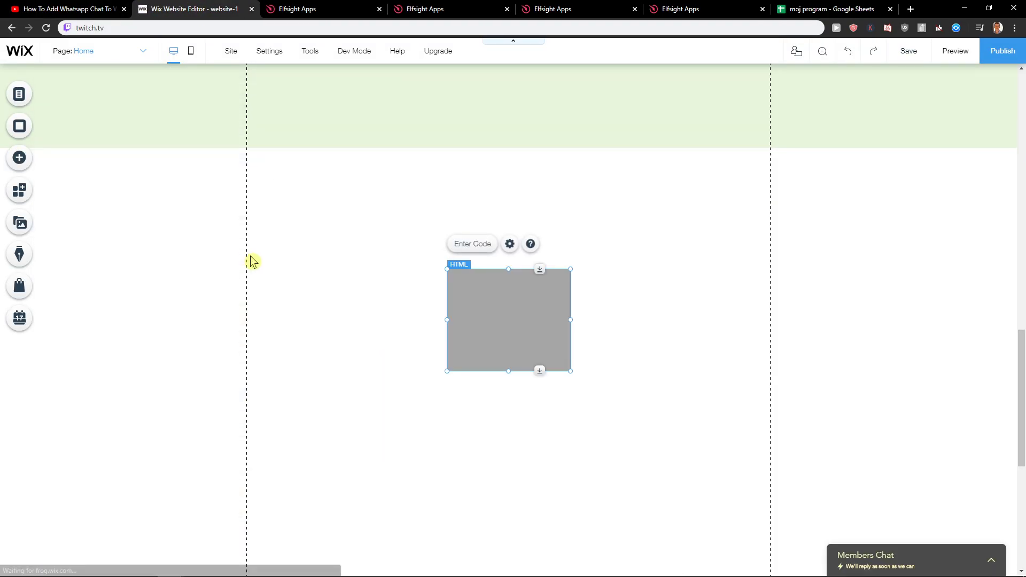
Move the HTML box up-left, enlarge it to about 681 by 654, then make it taller.
{"action": "left_click_drag", "start_coordinate": [514, 320], "coordinate": [438, 264]}
{"action": "left_click_drag", "start_coordinate": [456, 313], "coordinate": [718, 370]}
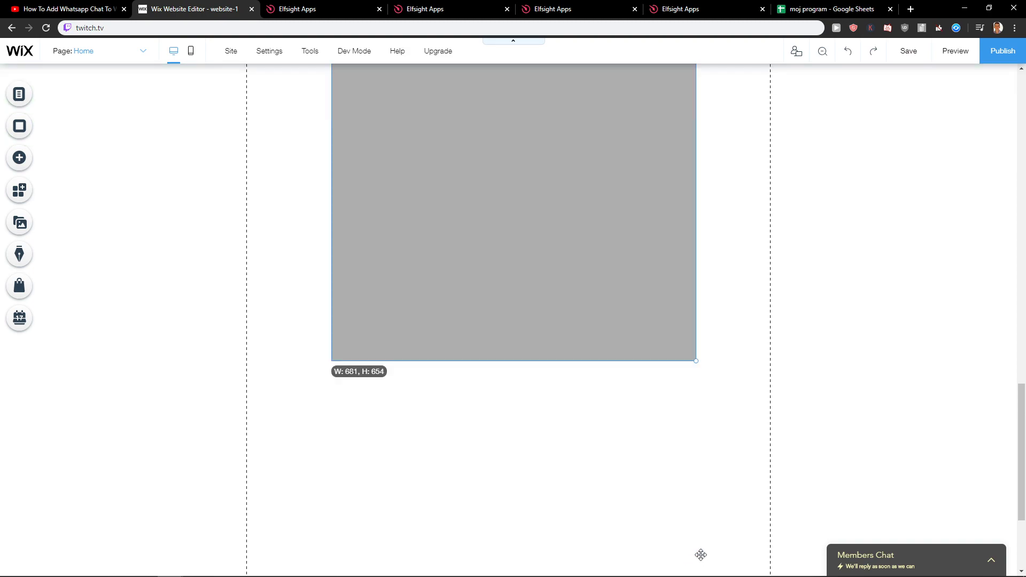
{"action": "scroll", "coordinate": [610, 396], "scroll_direction": "down", "scroll_amount": 3}
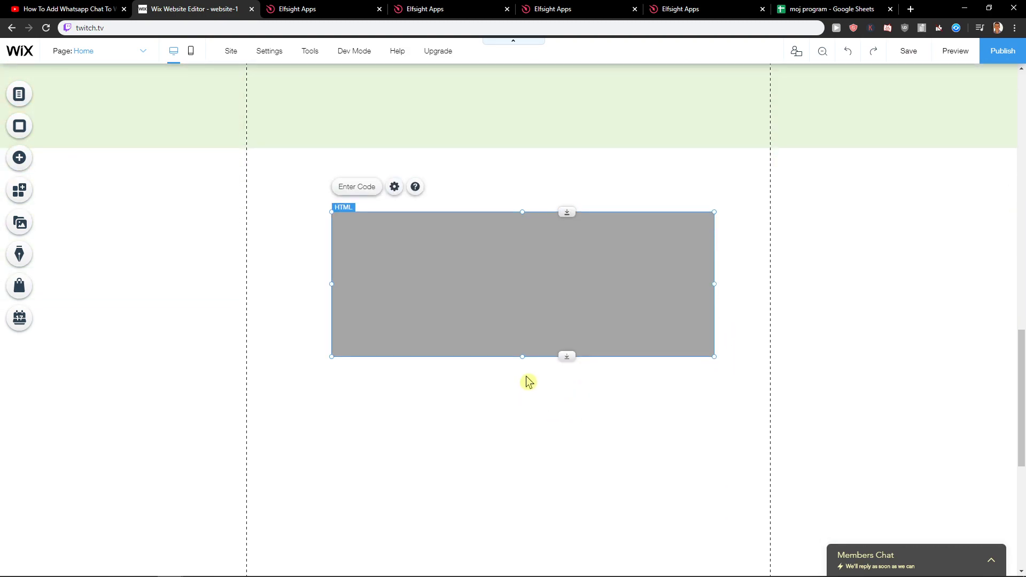
{"action": "left_click_drag", "start_coordinate": [522, 364], "coordinate": [524, 513]}
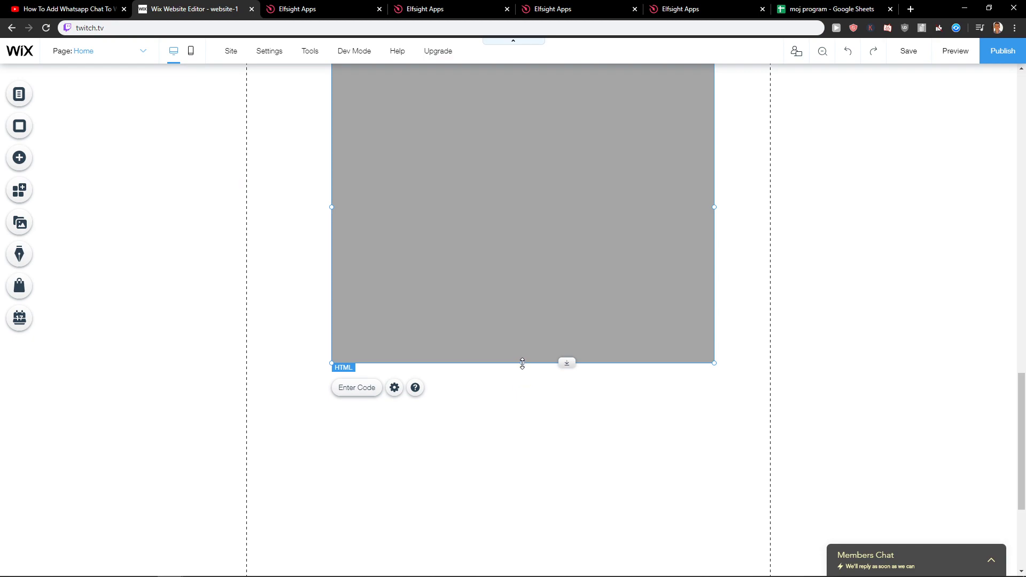
{"action": "left_click_drag", "start_coordinate": [522, 365], "coordinate": [523, 521]}
{"action": "left_click_drag", "start_coordinate": [329, 287], "coordinate": [281, 287]}
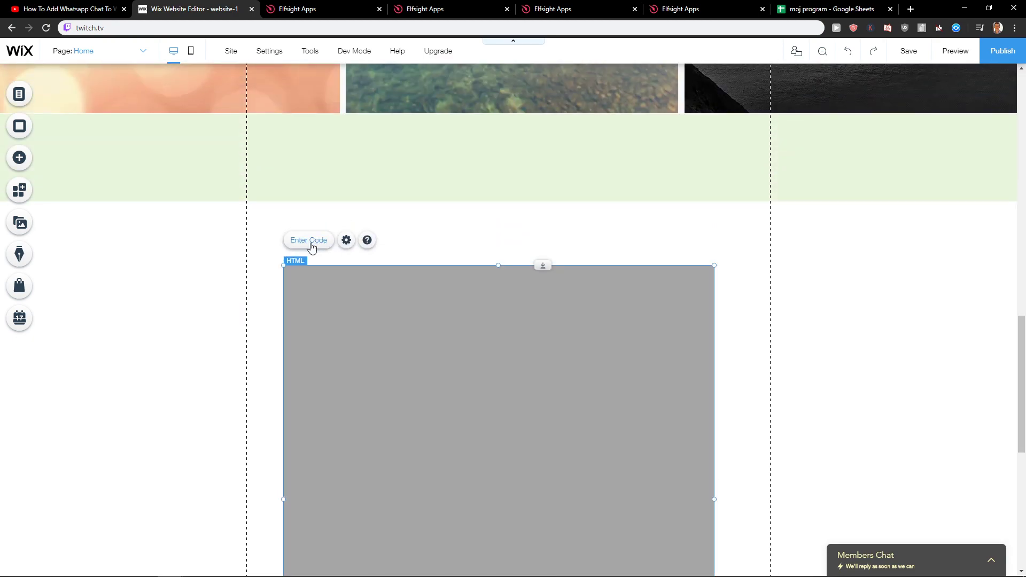
Paste the Elfsight embed code into the HTML box and apply it.
{"action": "left_click", "coordinate": [309, 240]}
{"action": "left_click", "coordinate": [804, 421]}
{"action": "key", "text": "ctrl+v"}
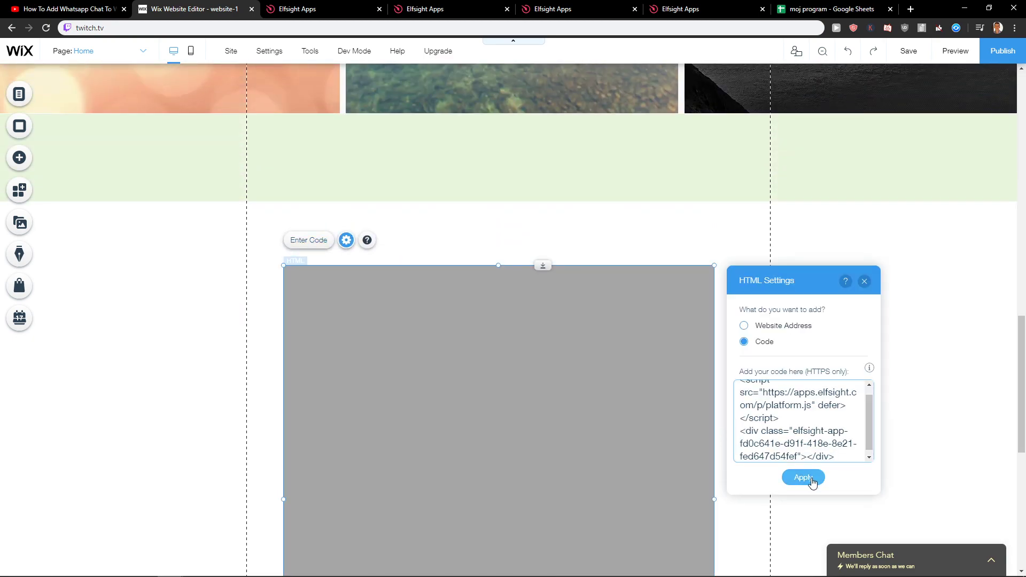
{"action": "left_click", "coordinate": [803, 476]}
{"action": "left_click", "coordinate": [754, 478]}
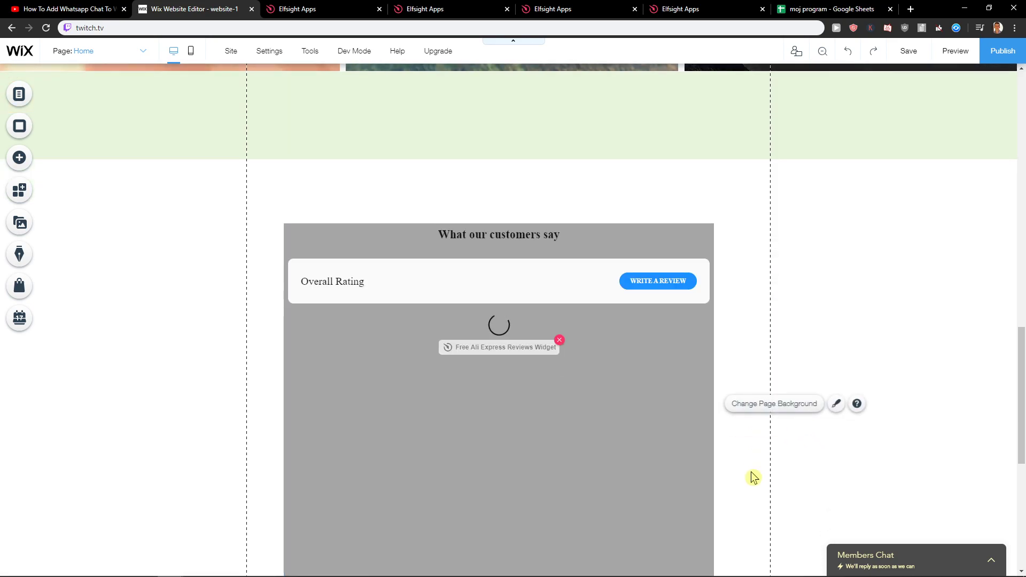
{"action": "scroll", "coordinate": [750, 449], "scroll_direction": "down", "scroll_amount": 5}
{"action": "scroll", "coordinate": [751, 449], "scroll_direction": "up", "scroll_amount": 5}
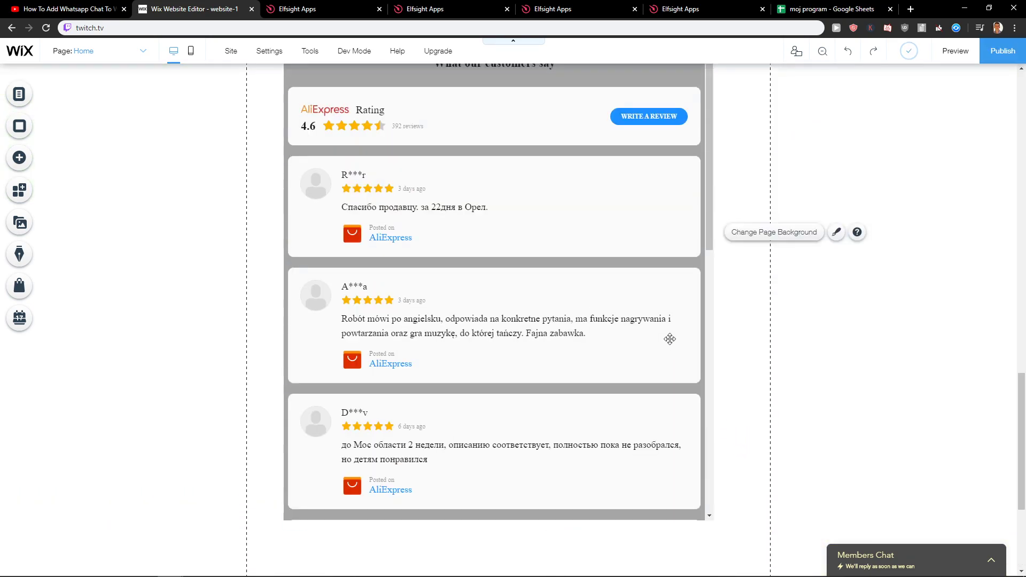
{"action": "scroll", "coordinate": [752, 362], "scroll_direction": "down", "scroll_amount": 2}
{"action": "scroll", "coordinate": [706, 369], "scroll_direction": "up", "scroll_amount": 4}
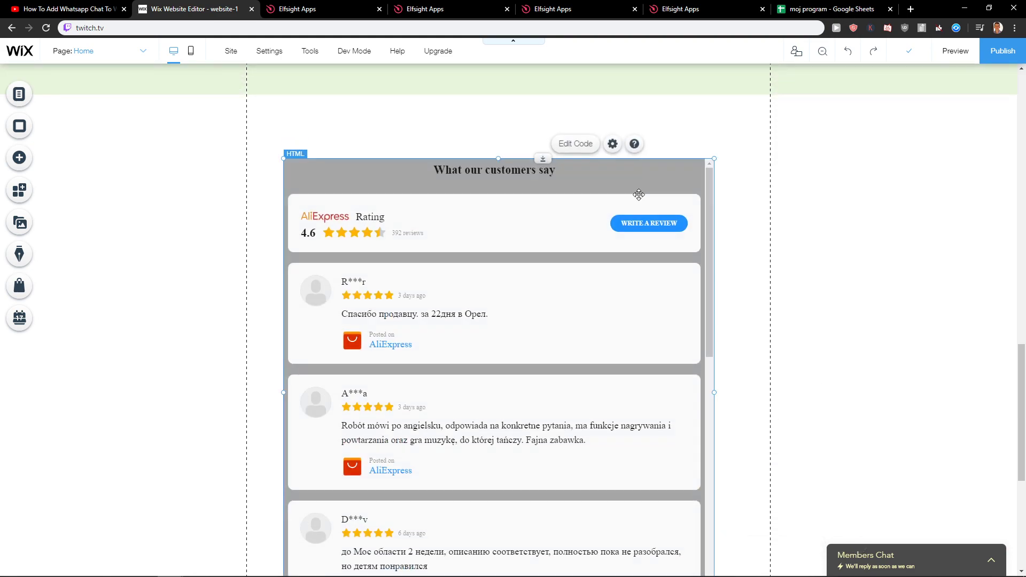
Nudge the reviews widget slightly higher and preview the page.
{"action": "left_click_drag", "start_coordinate": [579, 170], "coordinate": [579, 142]}
{"action": "left_click", "coordinate": [810, 213]}
{"action": "scroll", "coordinate": [677, 354], "scroll_direction": "down", "scroll_amount": 3}
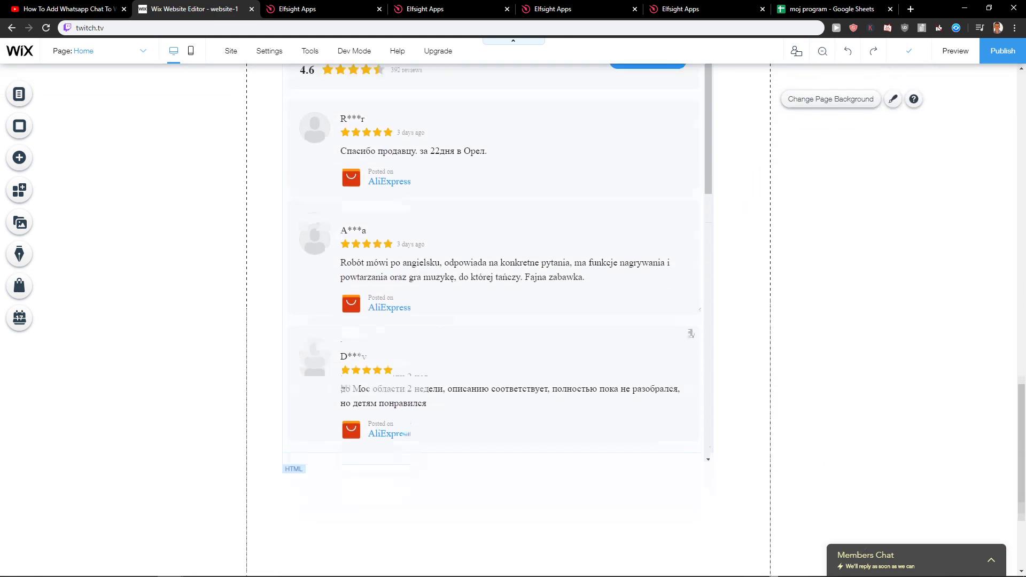
{"action": "scroll", "coordinate": [677, 354], "scroll_direction": "up", "scroll_amount": 3}
{"action": "left_click", "coordinate": [955, 51]}
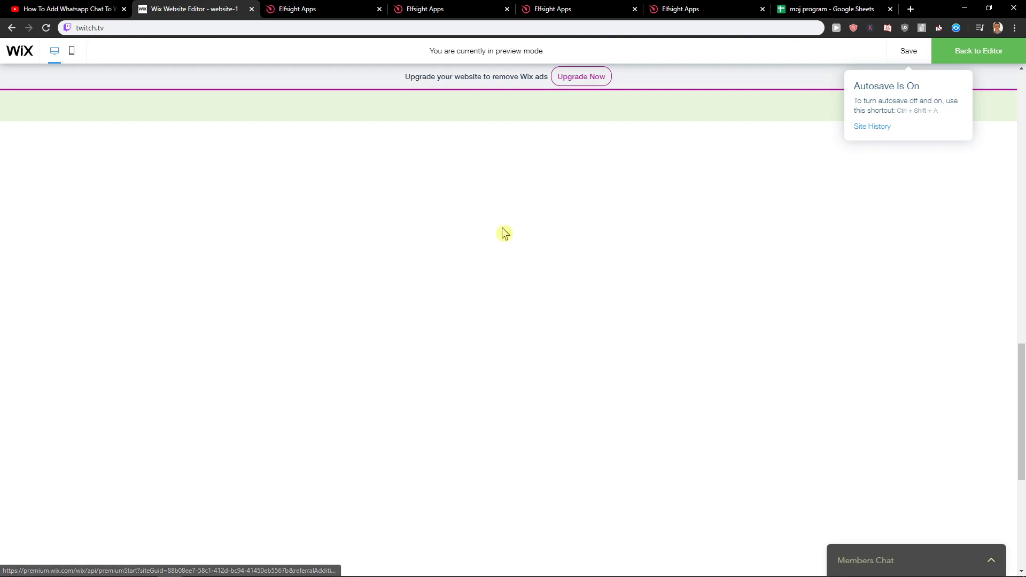
{"action": "scroll", "coordinate": [469, 318], "scroll_direction": "down", "scroll_amount": 4}
{"action": "scroll", "coordinate": [468, 318], "scroll_direction": "down", "scroll_amount": 3}
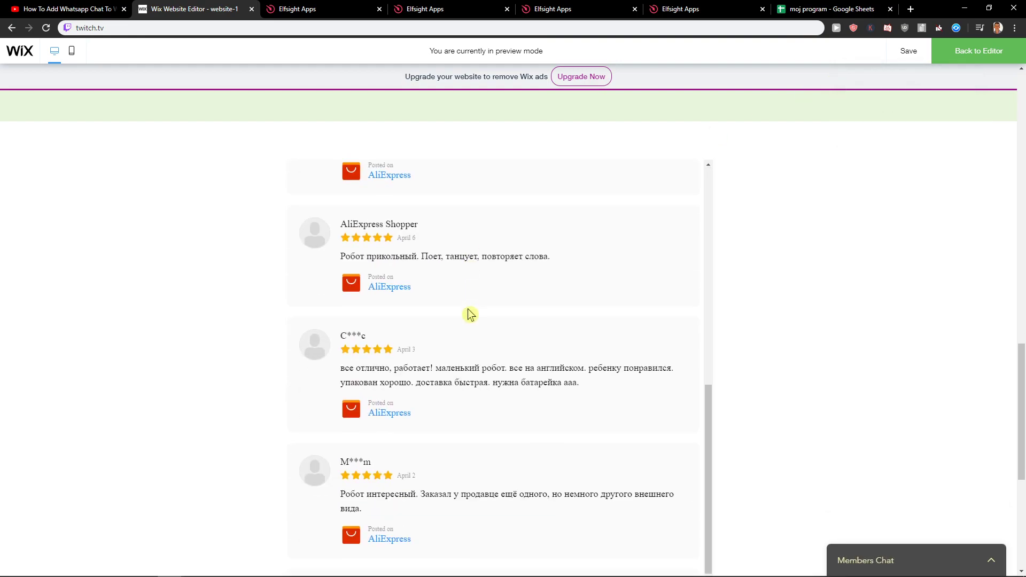
{"action": "scroll", "coordinate": [468, 318], "scroll_direction": "down", "scroll_amount": 1}
{"action": "scroll", "coordinate": [468, 318], "scroll_direction": "up", "scroll_amount": 3}
{"action": "scroll", "coordinate": [468, 318], "scroll_direction": "up", "scroll_amount": 4}
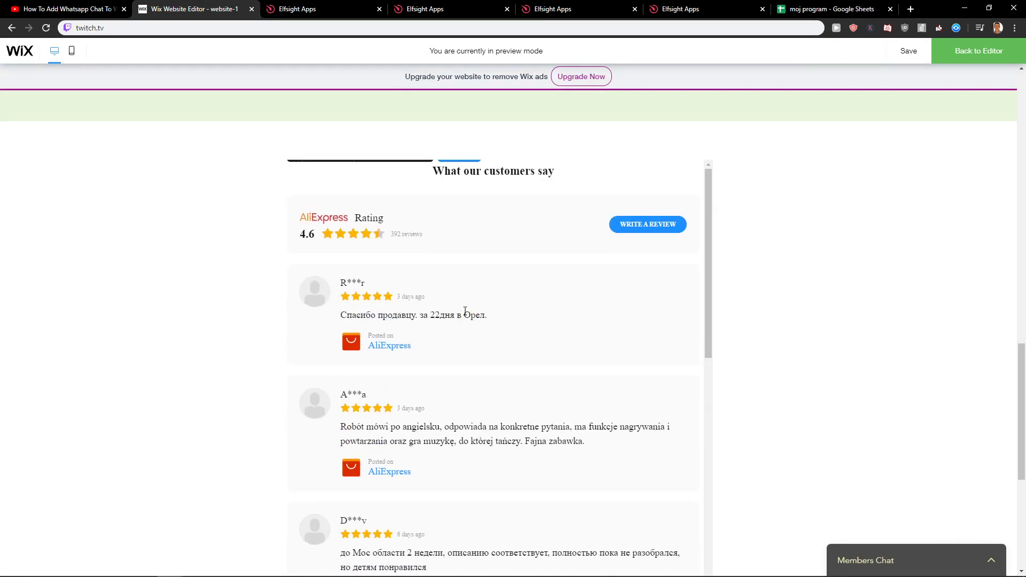
Return to the editor and browse the Elfsight apps tabs, including Restaurant Menu pricing.
{"action": "left_click", "coordinate": [978, 51]}
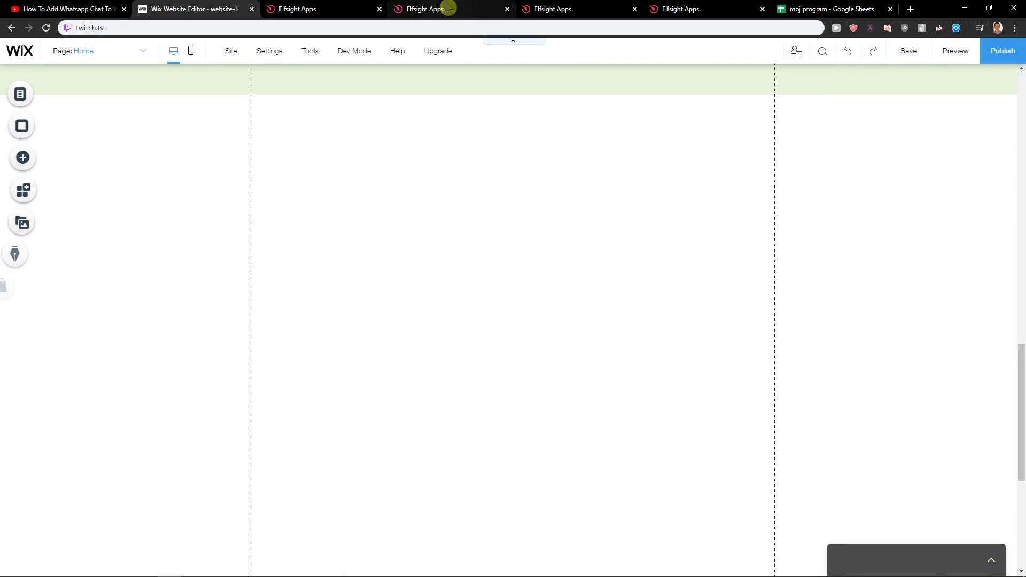
{"action": "left_click", "coordinate": [449, 9]}
{"action": "left_click", "coordinate": [553, 9]}
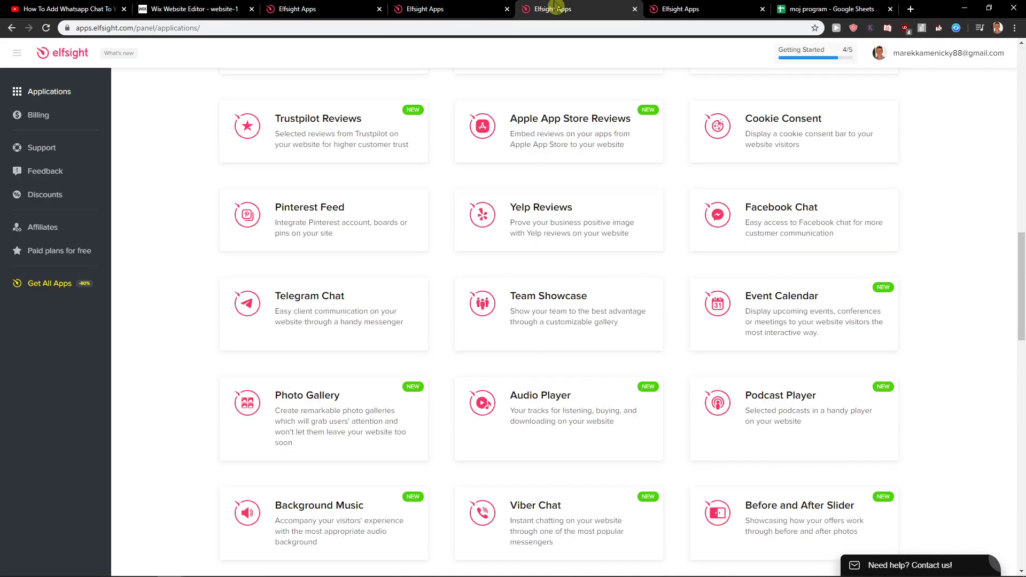
{"action": "left_click", "coordinate": [449, 9]}
{"action": "scroll", "coordinate": [230, 241], "scroll_direction": "up", "scroll_amount": 5}
{"action": "scroll", "coordinate": [230, 135], "scroll_direction": "up", "scroll_amount": 5}
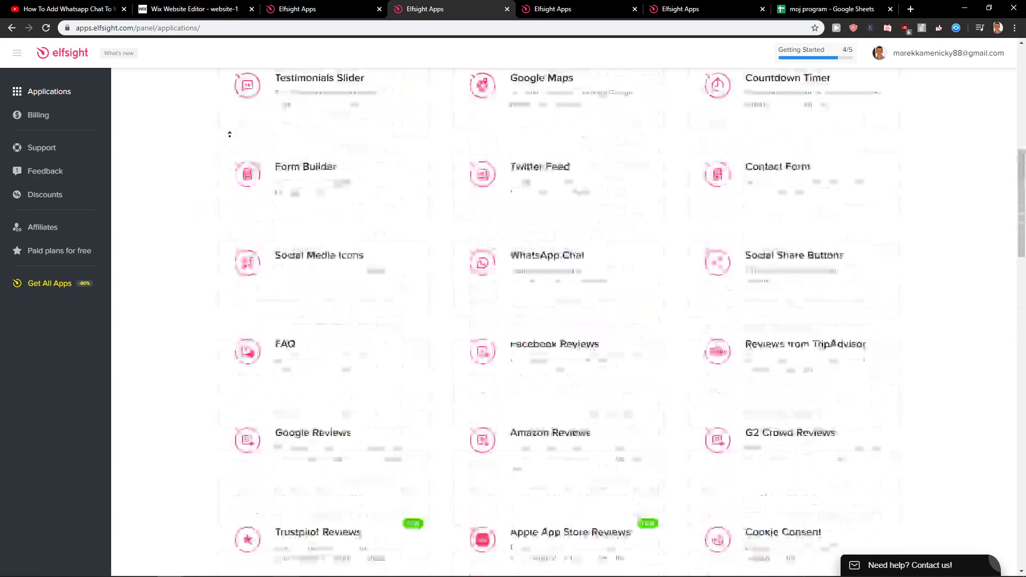
{"action": "scroll", "coordinate": [229, 135], "scroll_direction": "up", "scroll_amount": 5}
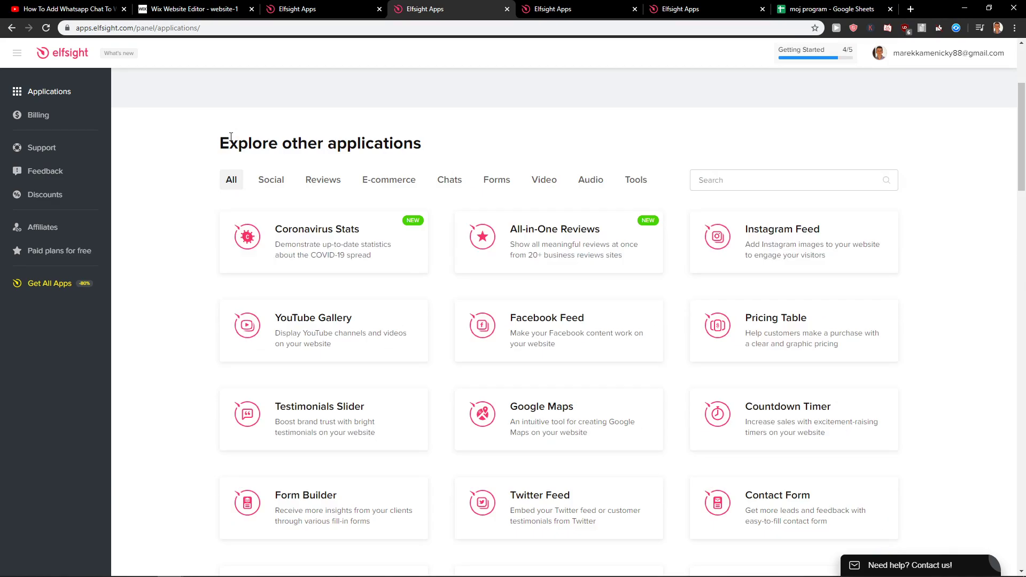
{"action": "scroll", "coordinate": [198, 170], "scroll_direction": "down", "scroll_amount": 2}
{"action": "scroll", "coordinate": [198, 185], "scroll_direction": "down", "scroll_amount": 2}
{"action": "scroll", "coordinate": [198, 193], "scroll_direction": "down", "scroll_amount": 2}
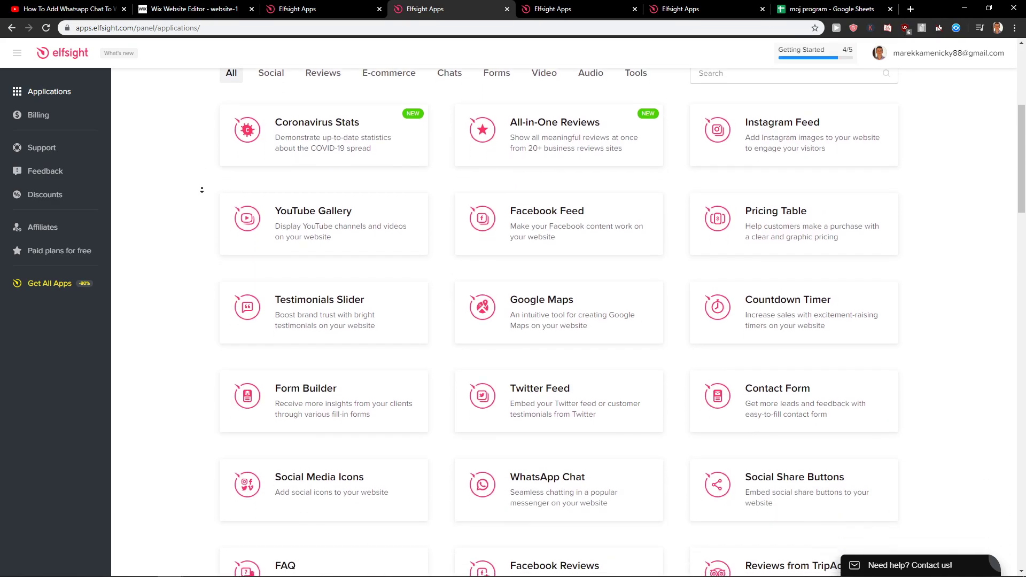
{"action": "scroll", "coordinate": [201, 202], "scroll_direction": "down", "scroll_amount": 2}
{"action": "scroll", "coordinate": [201, 202], "scroll_direction": "up", "scroll_amount": 2}
{"action": "scroll", "coordinate": [205, 185], "scroll_direction": "up", "scroll_amount": 3}
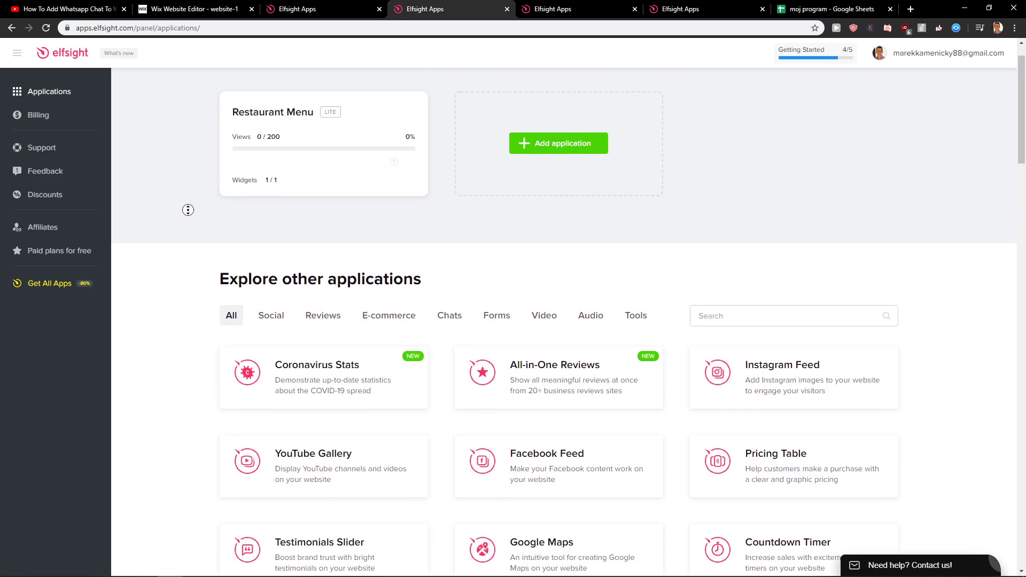
{"action": "scroll", "coordinate": [191, 241], "scroll_direction": "up", "scroll_amount": 2}
{"action": "scroll", "coordinate": [191, 247], "scroll_direction": "down", "scroll_amount": 4}
{"action": "scroll", "coordinate": [192, 248], "scroll_direction": "down", "scroll_amount": 2}
{"action": "scroll", "coordinate": [192, 248], "scroll_direction": "down", "scroll_amount": 1}
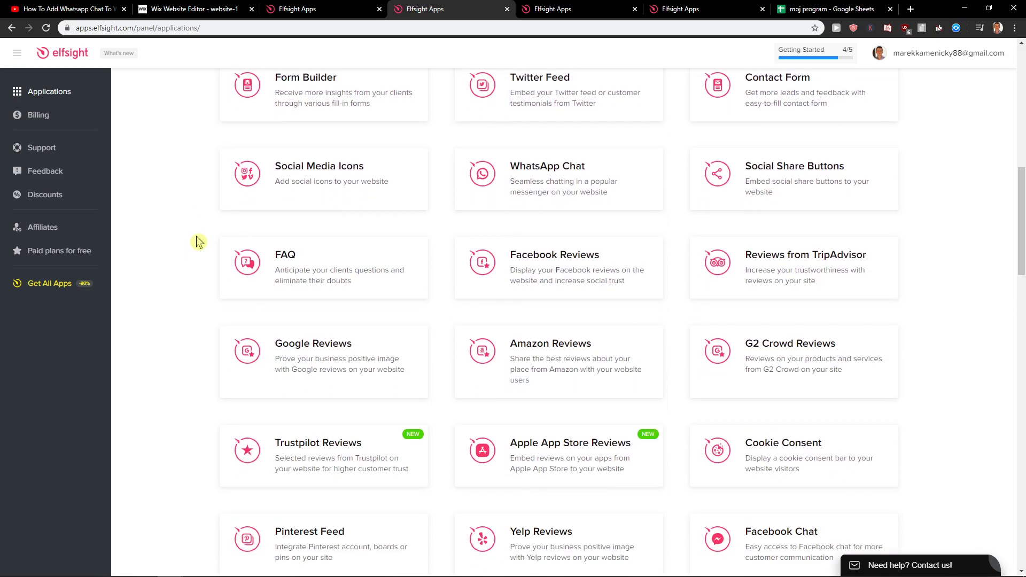
{"action": "scroll", "coordinate": [626, 9], "scroll_direction": "down", "scroll_amount": 3}
{"action": "left_click", "coordinate": [561, 9]}
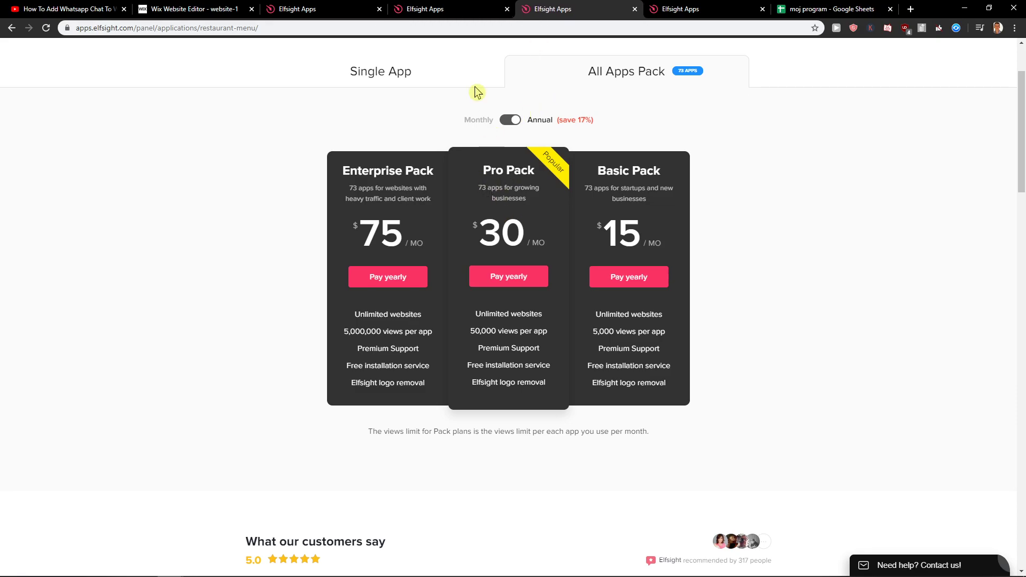
{"action": "left_click", "coordinate": [449, 9]}
{"action": "scroll", "coordinate": [459, 383], "scroll_direction": "up", "scroll_amount": 2}
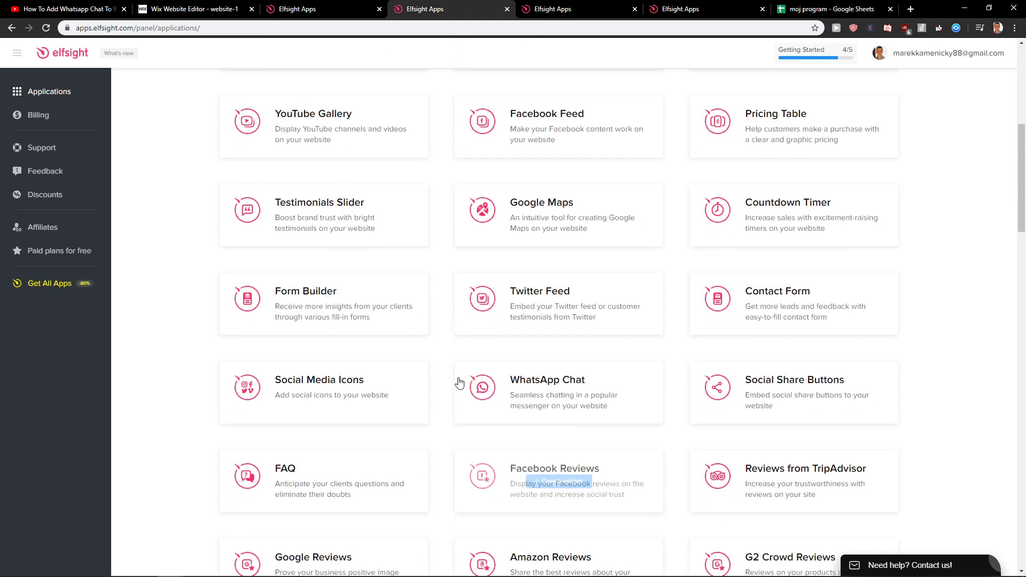
{"action": "scroll", "coordinate": [459, 384], "scroll_direction": "up", "scroll_amount": 2}
{"action": "scroll", "coordinate": [449, 377], "scroll_direction": "up", "scroll_amount": 2}
{"action": "scroll", "coordinate": [432, 400], "scroll_direction": "down", "scroll_amount": 1}
{"action": "scroll", "coordinate": [425, 426], "scroll_direction": "down", "scroll_amount": 4}
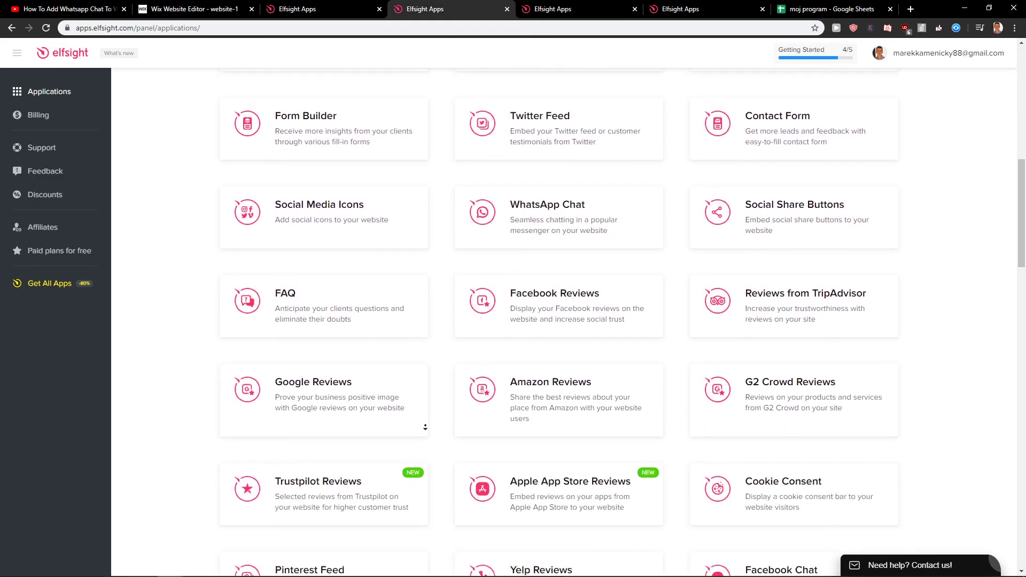
{"action": "scroll", "coordinate": [424, 428], "scroll_direction": "down", "scroll_amount": 5}
{"action": "scroll", "coordinate": [425, 428], "scroll_direction": "down", "scroll_amount": 4}
{"action": "scroll", "coordinate": [433, 433], "scroll_direction": "down", "scroll_amount": 3}
{"action": "scroll", "coordinate": [440, 459], "scroll_direction": "down", "scroll_amount": 2}
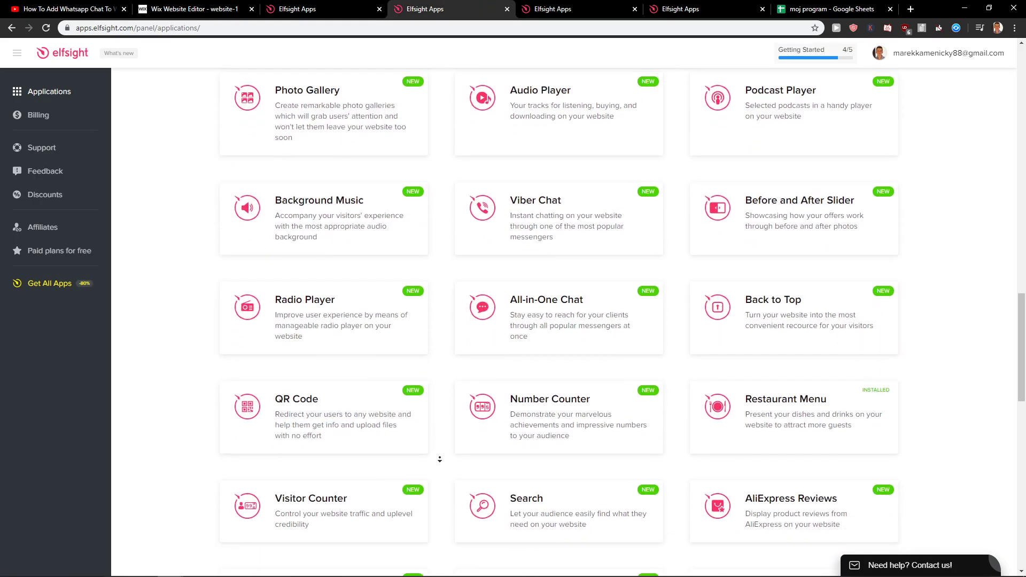
{"action": "scroll", "coordinate": [439, 459], "scroll_direction": "down", "scroll_amount": 3}
{"action": "scroll", "coordinate": [439, 459], "scroll_direction": "down", "scroll_amount": 2}
{"action": "scroll", "coordinate": [437, 452], "scroll_direction": "down", "scroll_amount": 2}
{"action": "scroll", "coordinate": [434, 440], "scroll_direction": "down", "scroll_amount": 2}
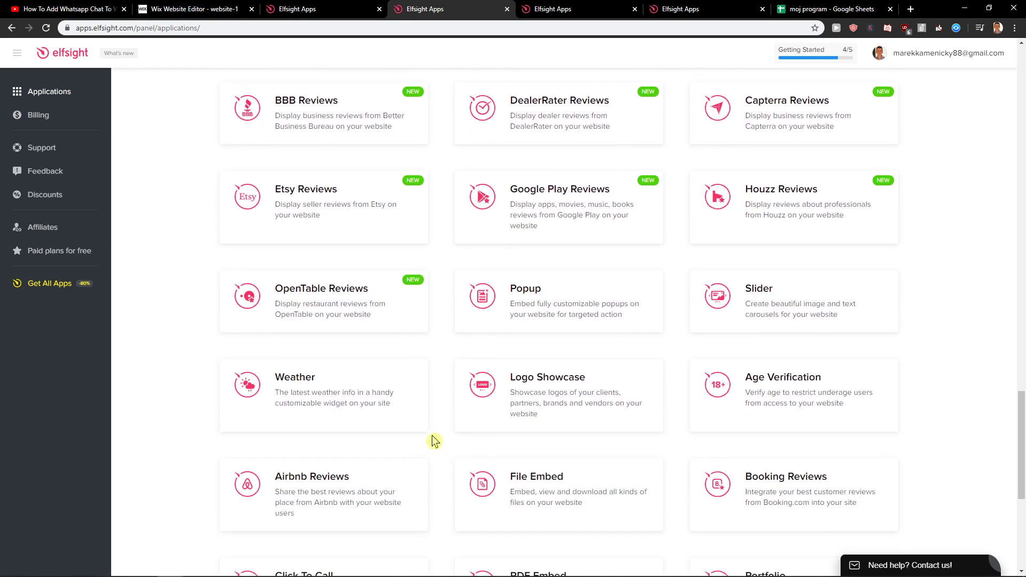
{"action": "scroll", "coordinate": [431, 433], "scroll_direction": "down", "scroll_amount": 2}
{"action": "scroll", "coordinate": [432, 433], "scroll_direction": "down", "scroll_amount": 1}
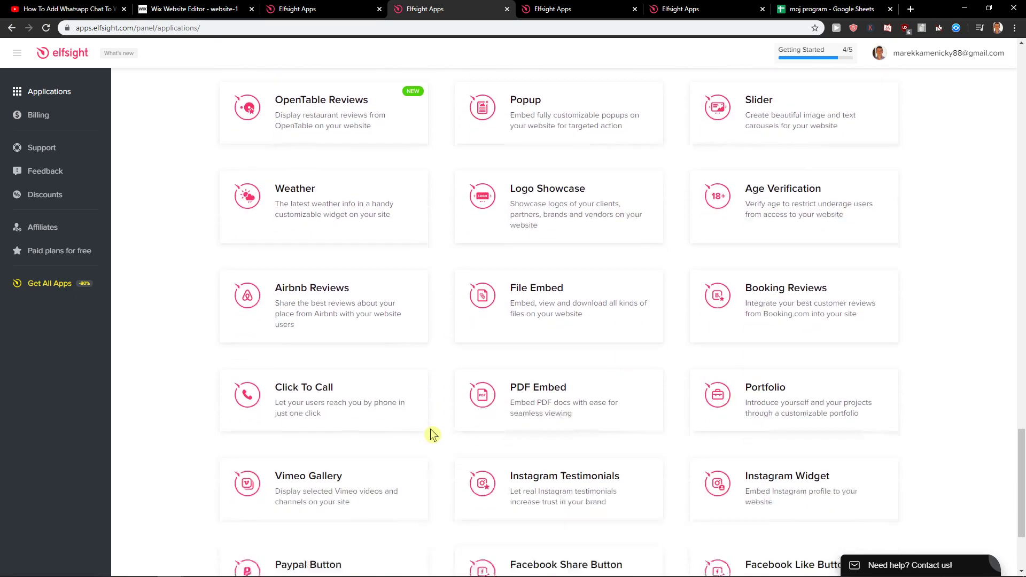
{"action": "scroll", "coordinate": [432, 434], "scroll_direction": "down", "scroll_amount": 1}
{"action": "scroll", "coordinate": [433, 435], "scroll_direction": "down", "scroll_amount": 3}
{"action": "scroll", "coordinate": [433, 434], "scroll_direction": "down", "scroll_amount": 1}
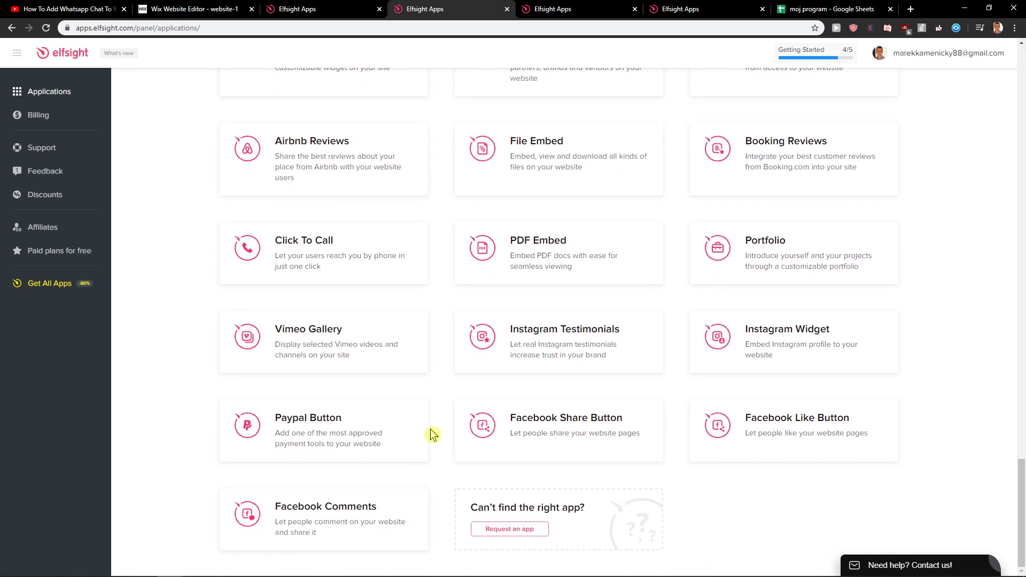
{"action": "middle_click", "coordinate": [433, 394]}
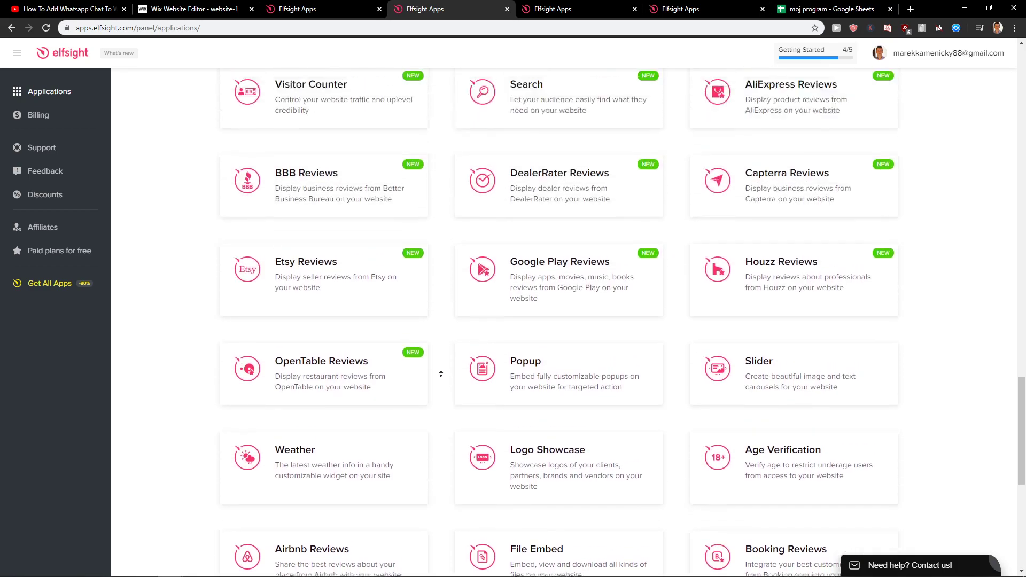
{"action": "left_click", "coordinate": [442, 373]}
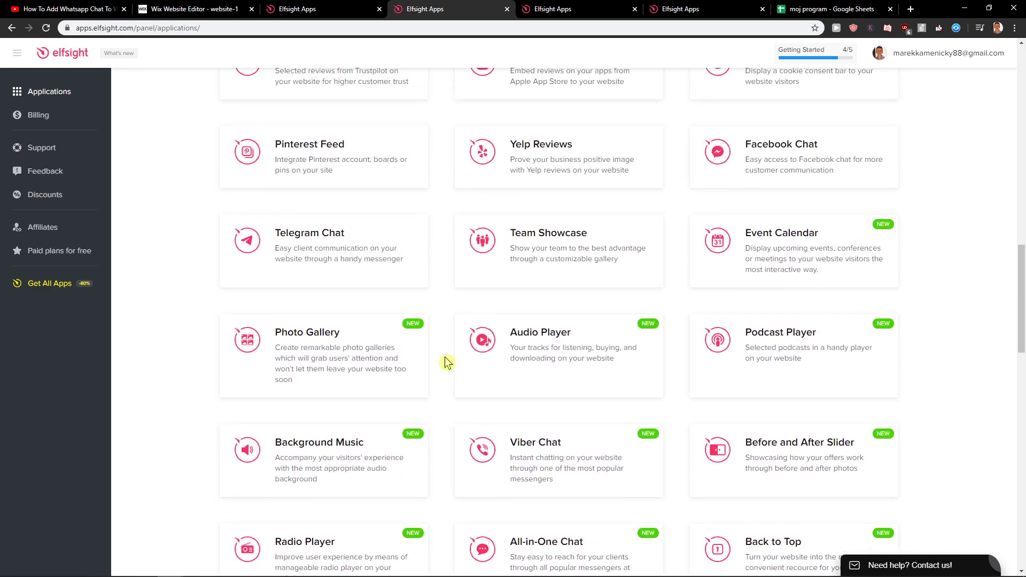